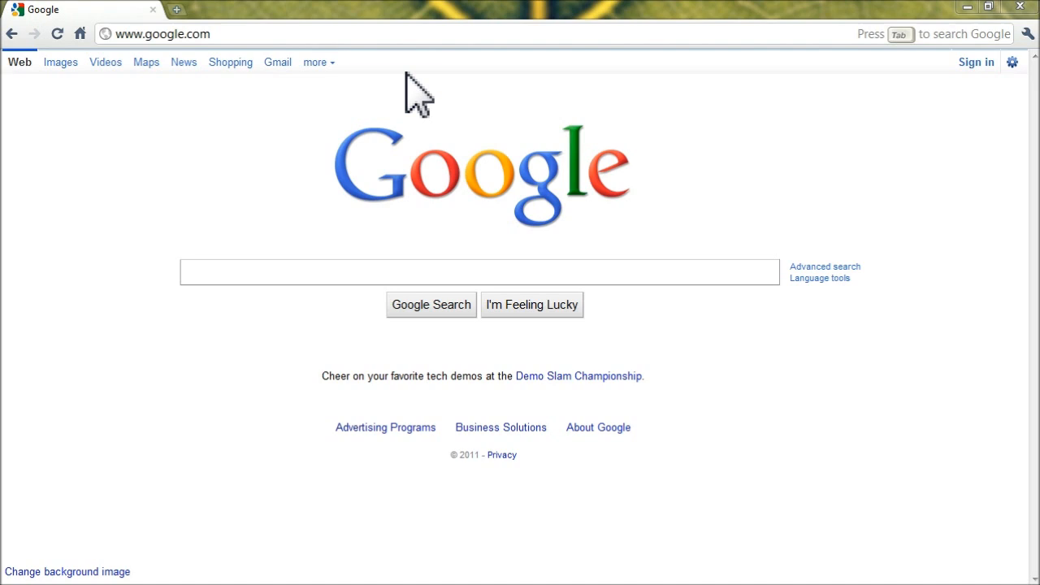
Load demogator.hostgator.com/cpanel and log in with the account username and password.
{"action": "left_click", "coordinate": [407, 34]}
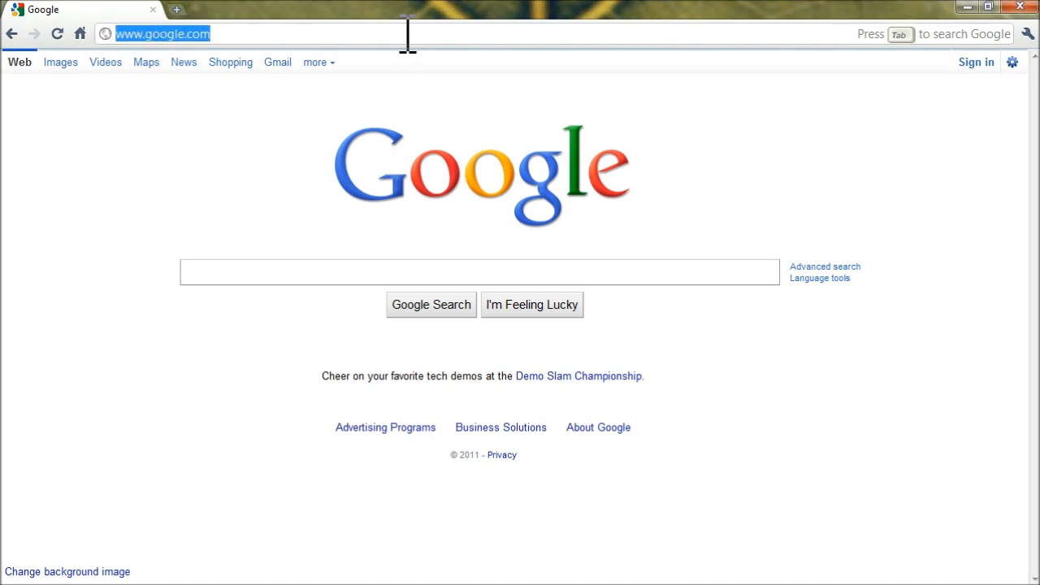
{"action": "type", "text": "demogator.hostgator.com/cpanel"}
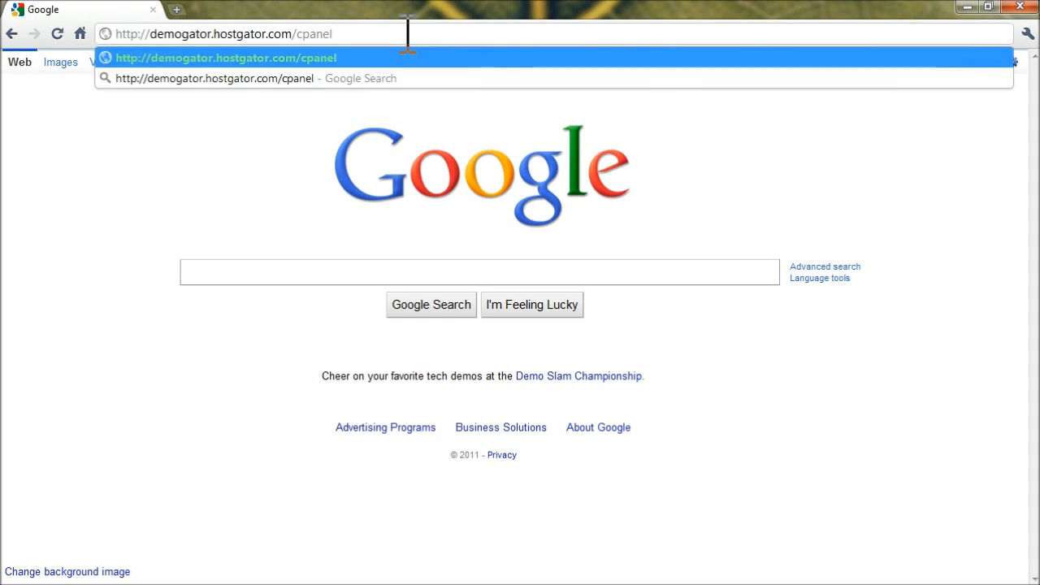
{"action": "key", "text": "Return"}
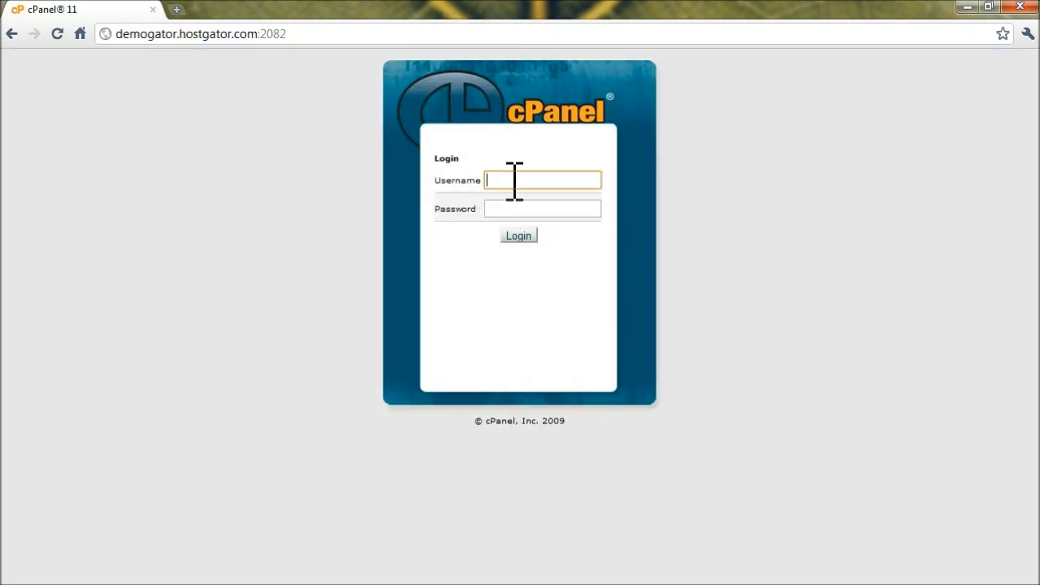
{"action": "type", "text": "demo"}
{"action": "key", "text": "Tab"}
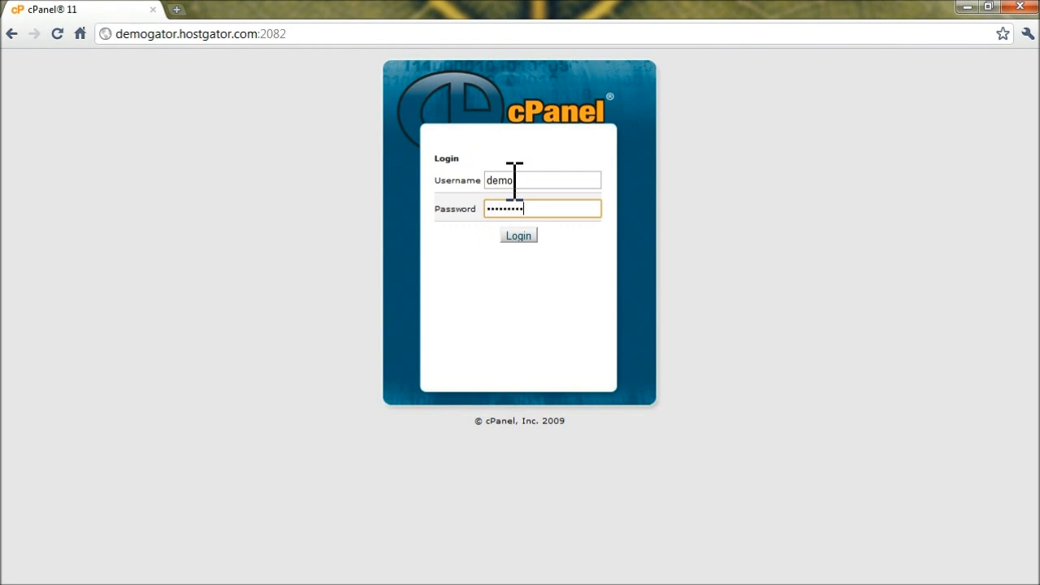
{"action": "left_click", "coordinate": [520, 238]}
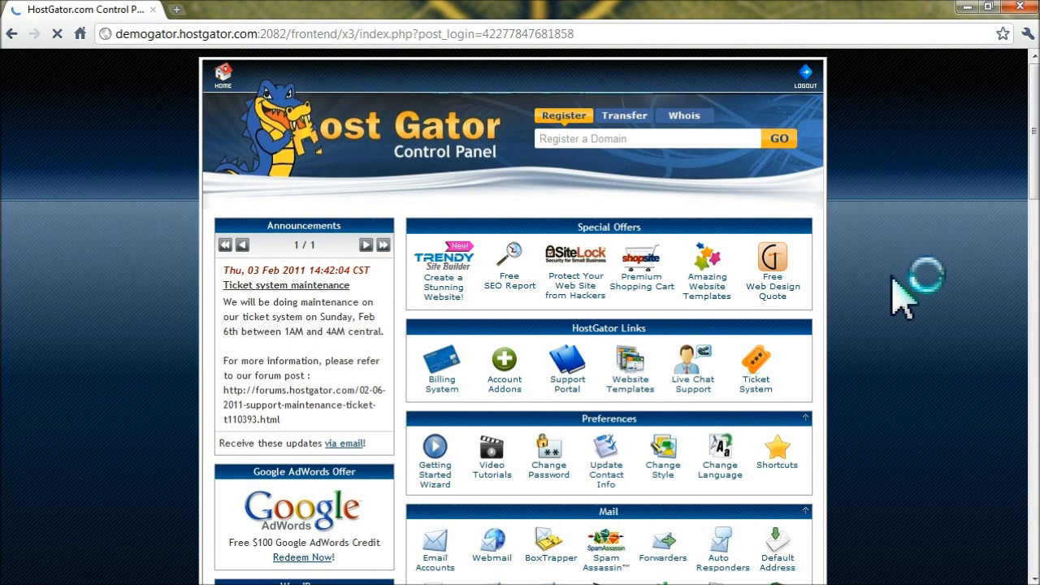
{"action": "scroll", "coordinate": [898, 292], "scroll_direction": "down", "scroll_amount": 3}
{"action": "scroll", "coordinate": [897, 295], "scroll_direction": "down", "scroll_amount": 2}
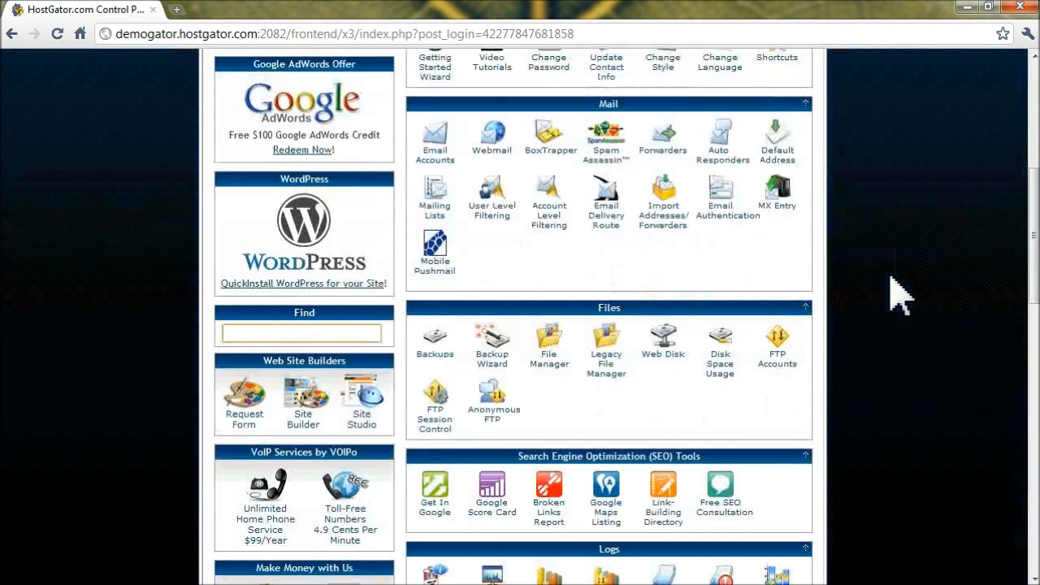
{"action": "scroll", "coordinate": [898, 294], "scroll_direction": "down", "scroll_amount": 3}
{"action": "scroll", "coordinate": [898, 296], "scroll_direction": "down", "scroll_amount": 1}
{"action": "scroll", "coordinate": [898, 296], "scroll_direction": "down", "scroll_amount": 3}
{"action": "scroll", "coordinate": [897, 297], "scroll_direction": "down", "scroll_amount": 2}
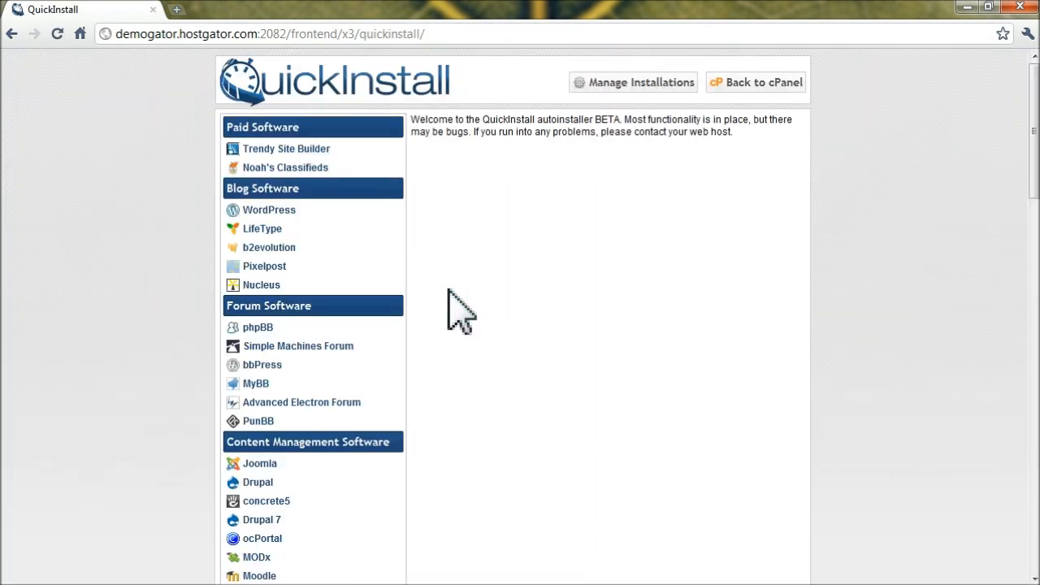
{"action": "scroll", "coordinate": [449, 290], "scroll_direction": "down", "scroll_amount": 1}
{"action": "scroll", "coordinate": [448, 290], "scroll_direction": "down", "scroll_amount": 2}
{"action": "scroll", "coordinate": [448, 290], "scroll_direction": "down", "scroll_amount": 1}
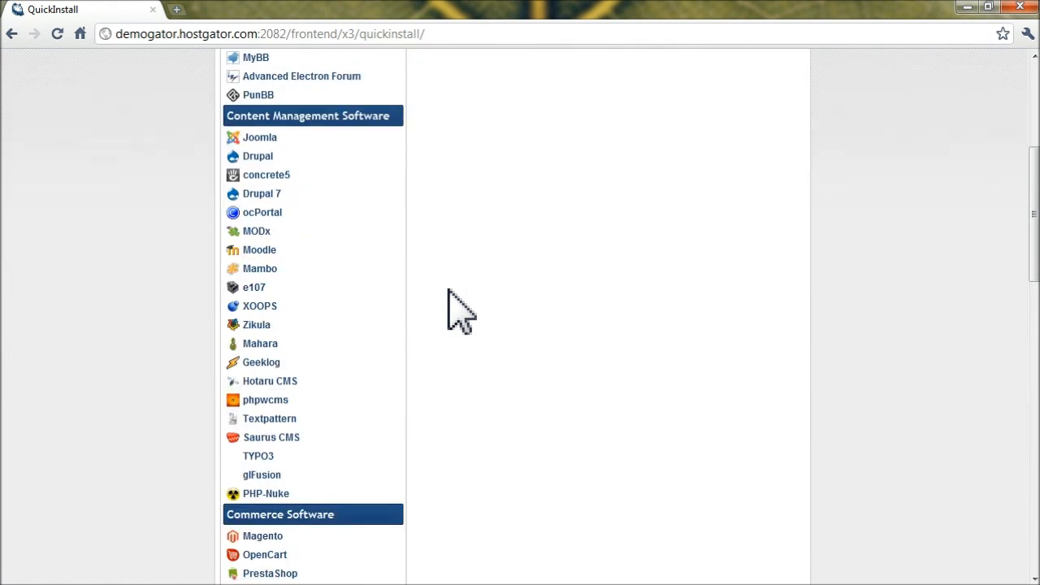
{"action": "scroll", "coordinate": [448, 290], "scroll_direction": "down", "scroll_amount": 2}
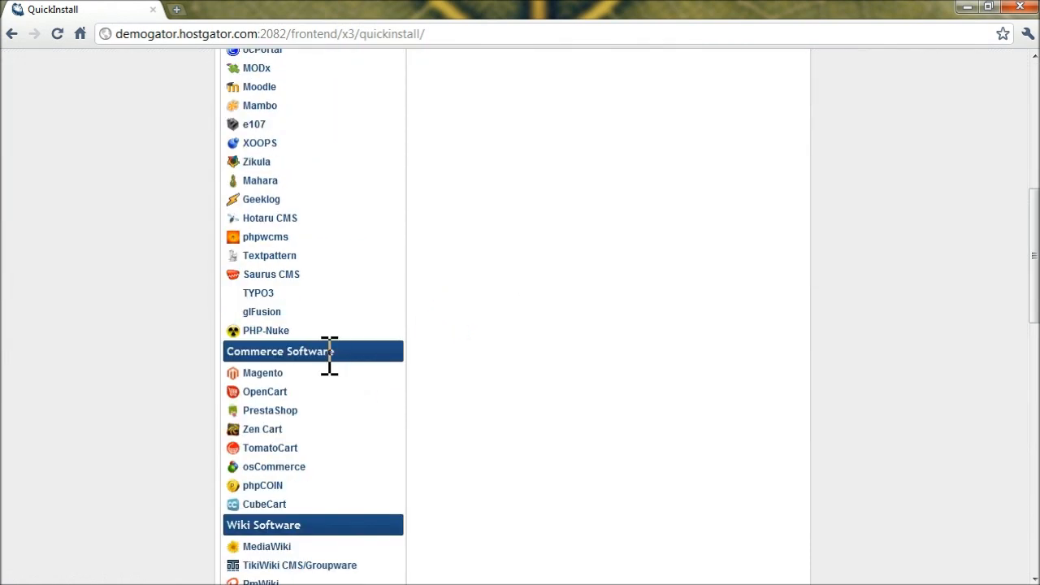
Choose Magento from the QuickInstall commerce software list.
{"action": "left_click", "coordinate": [273, 375]}
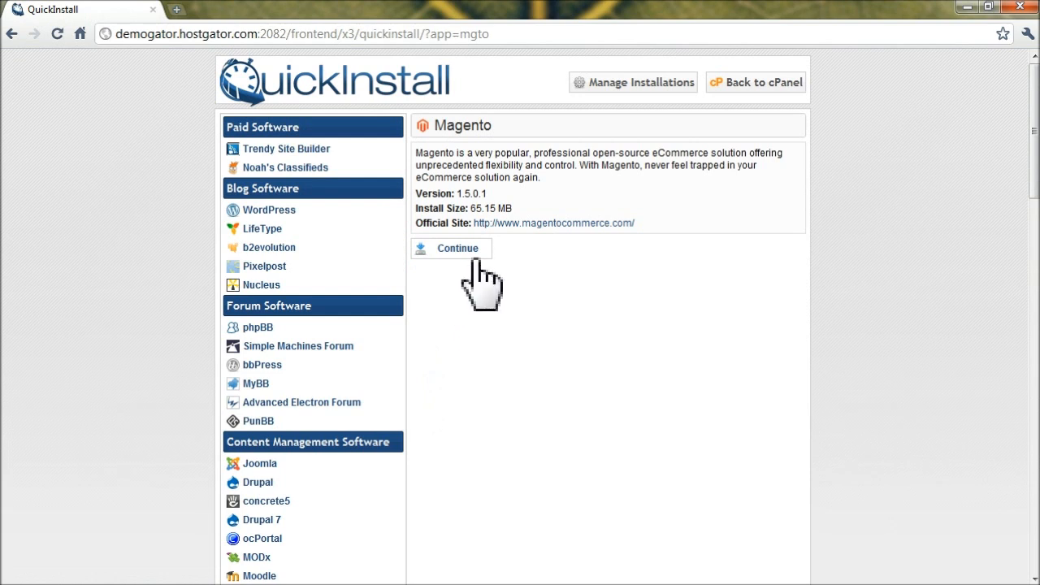
Fill the Magento install form with path mymagento, the admin email, first name and last name.
{"action": "left_click", "coordinate": [476, 254]}
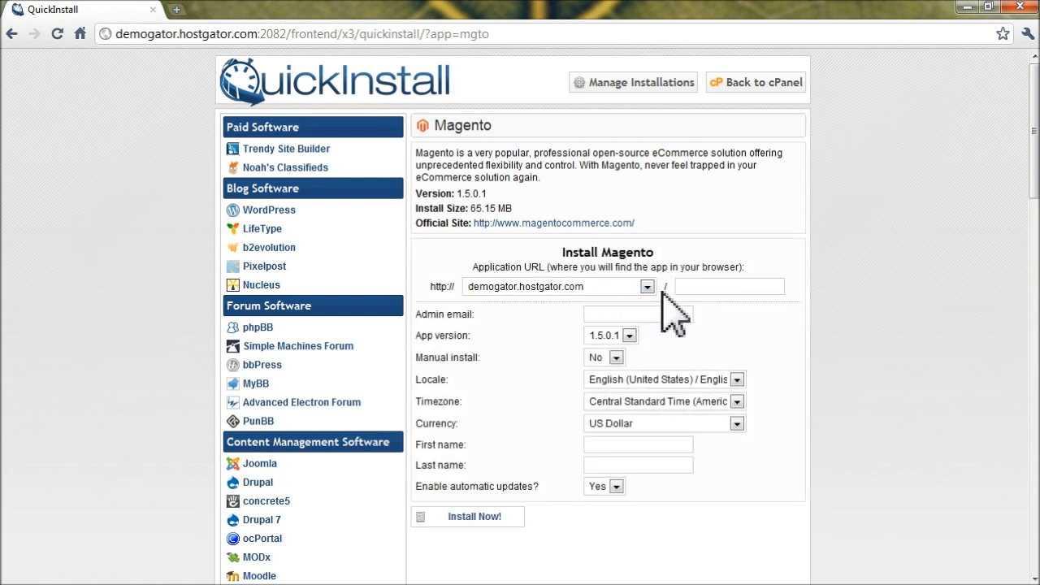
{"action": "left_click", "coordinate": [714, 286]}
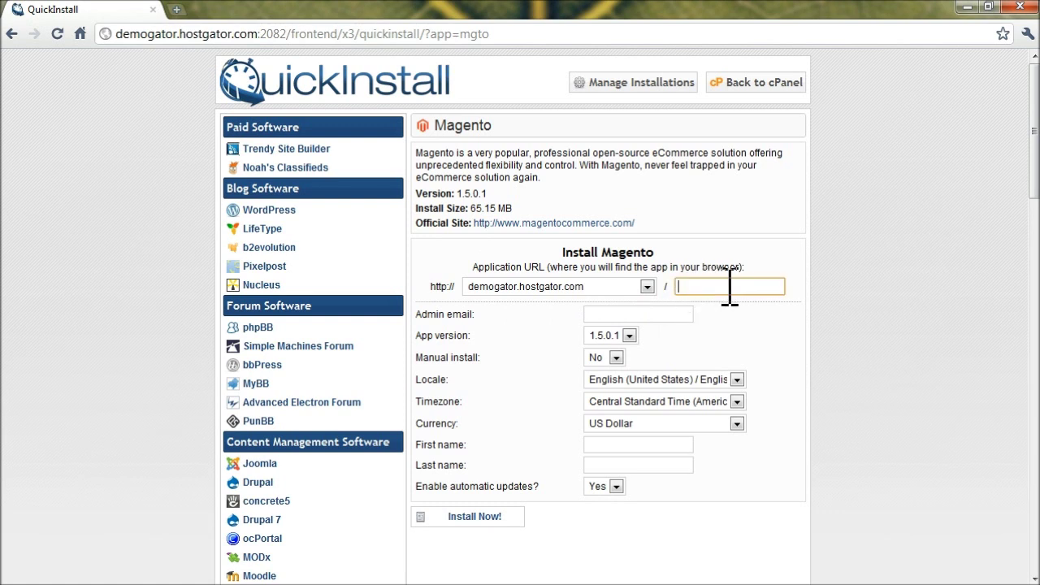
{"action": "left_click", "coordinate": [812, 297]}
{"action": "left_click", "coordinate": [714, 286]}
{"action": "type", "text": "mymagento"}
{"action": "left_click", "coordinate": [676, 314]}
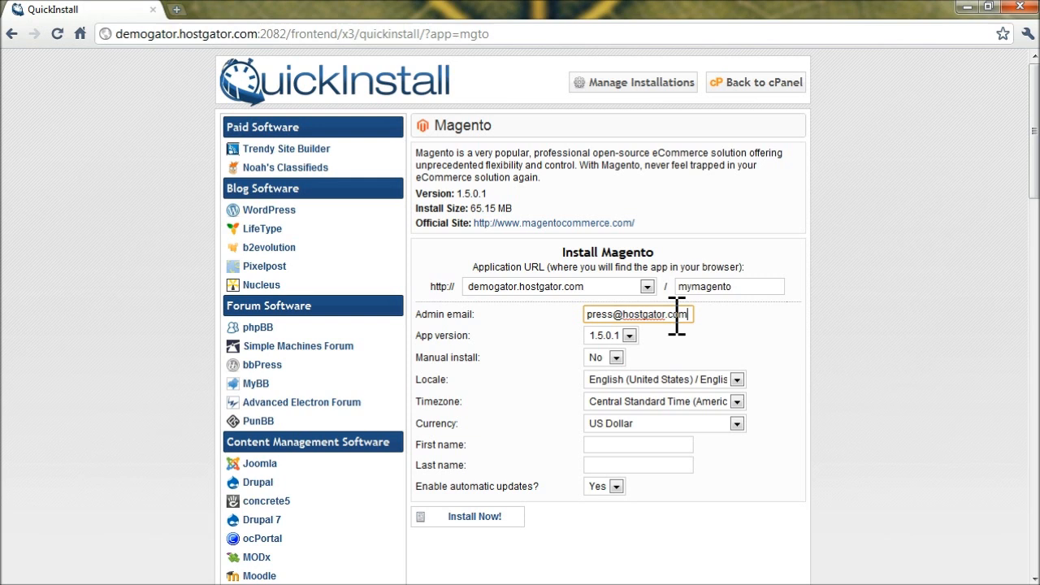
{"action": "left_click", "coordinate": [718, 327]}
{"action": "left_click", "coordinate": [607, 445]}
{"action": "type", "text": "M"}
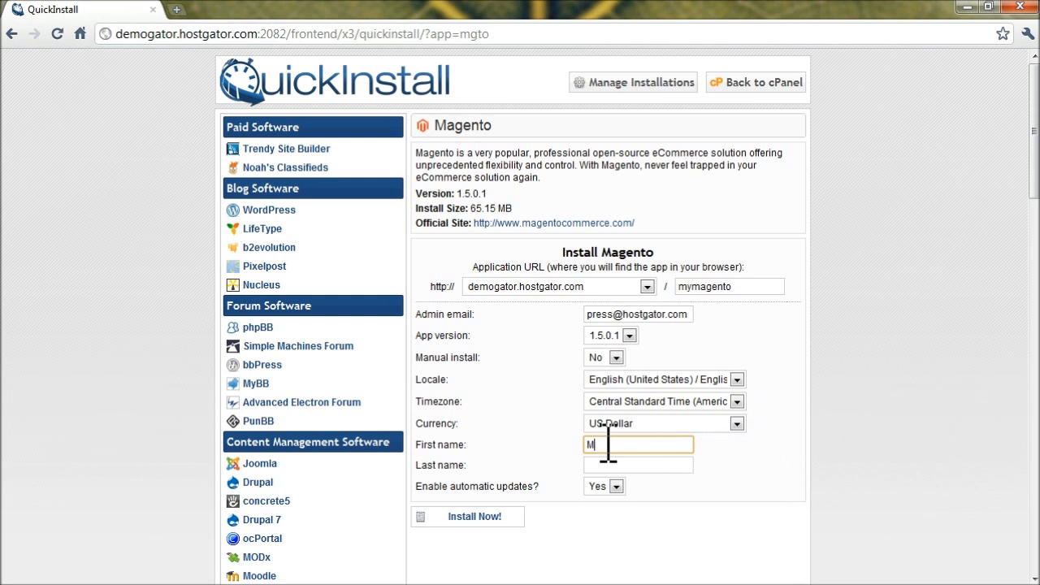
{"action": "type", "text": "y"}
{"action": "key", "text": "Tab"}
{"action": "type", "text": "N"}
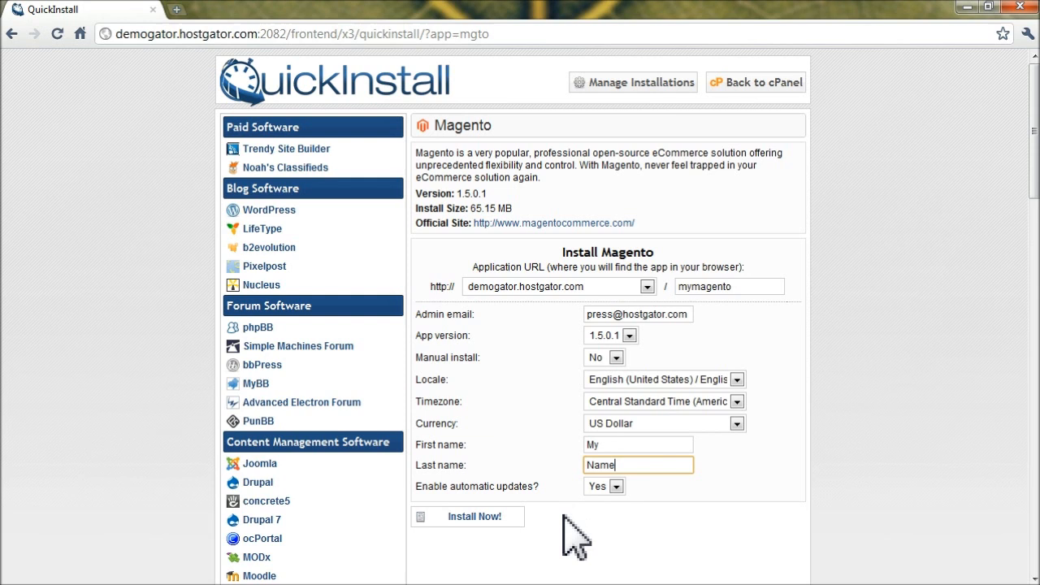
Start the Magento installation with Install Now and let it complete.
{"action": "left_click", "coordinate": [492, 520]}
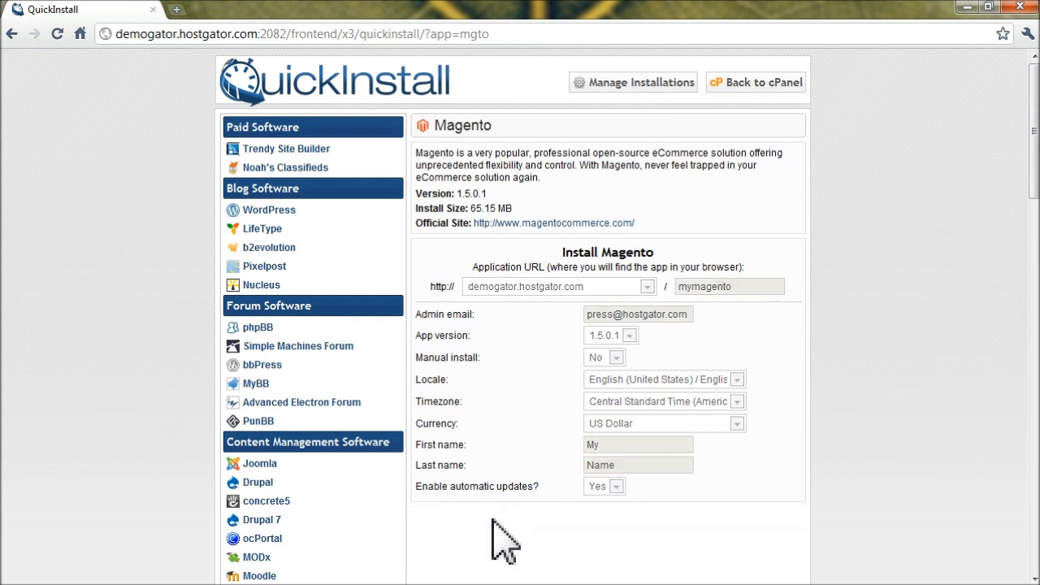
{"action": "scroll", "coordinate": [760, 516], "scroll_direction": "down", "scroll_amount": 1}
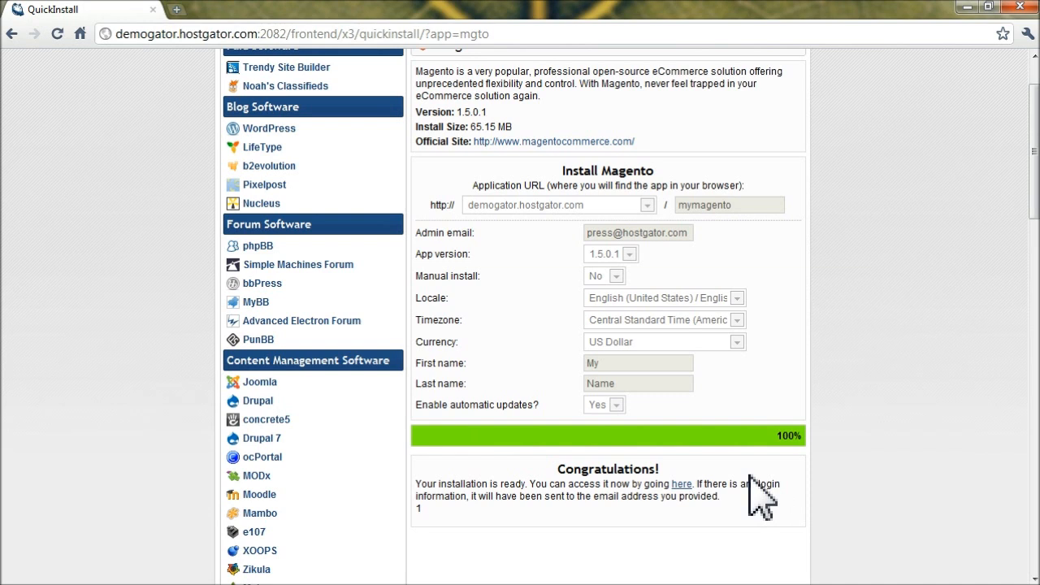
Open the new store's home page via the 'here' link in the Congratulations message.
{"action": "left_click", "coordinate": [681, 486]}
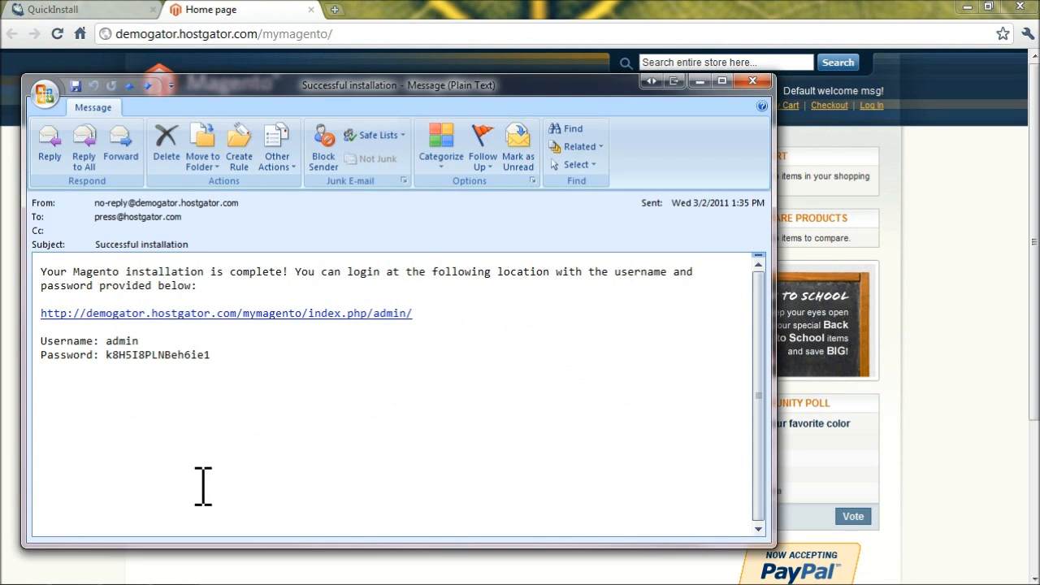
Copy the admin login link from the installation email and paste it into the browser address bar.
{"action": "left_click_drag", "start_coordinate": [437, 316], "coordinate": [34, 313]}
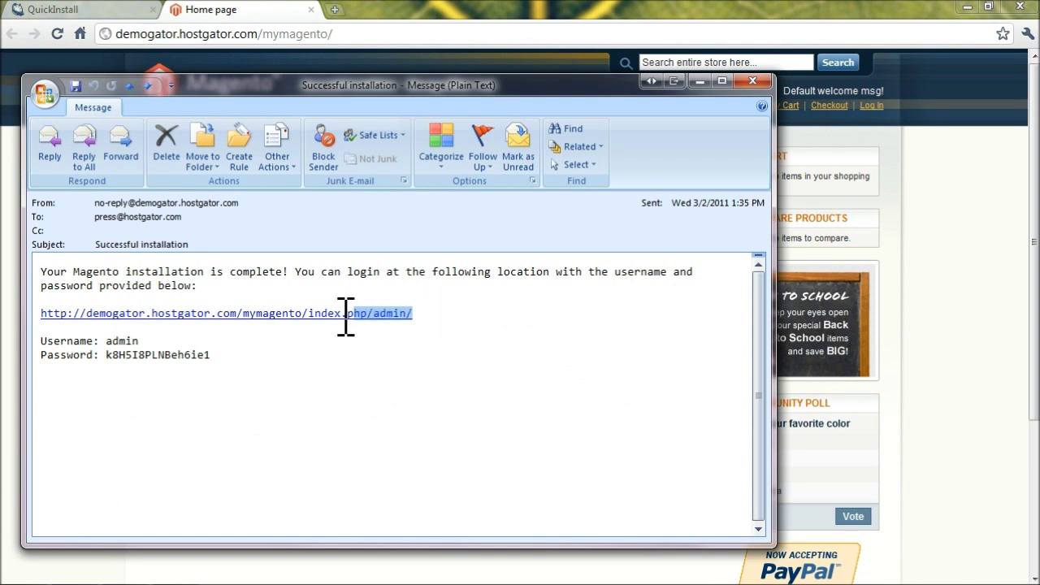
{"action": "right_click", "coordinate": [82, 316]}
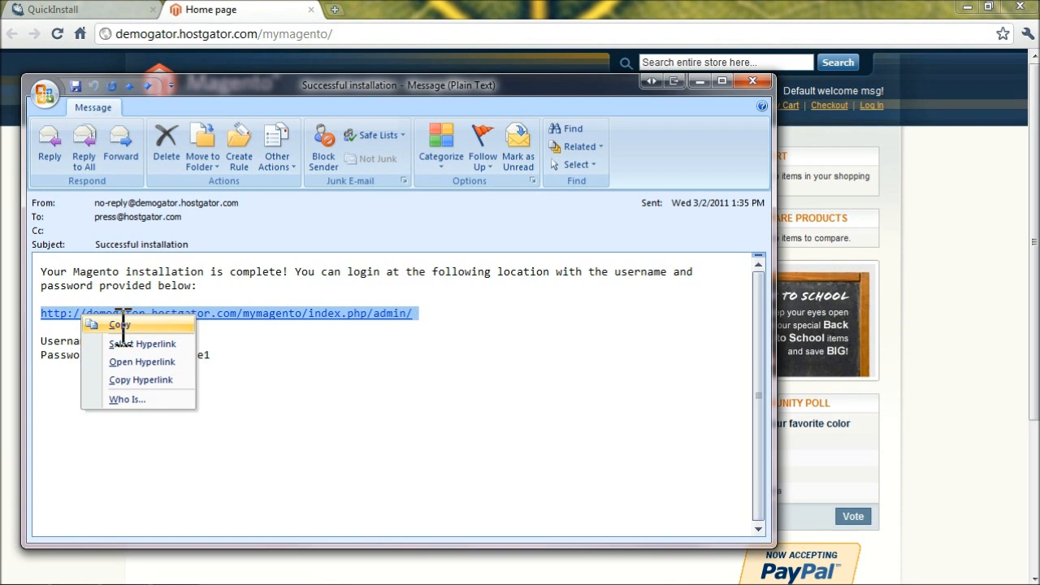
{"action": "left_click", "coordinate": [113, 324]}
{"action": "left_click", "coordinate": [294, 34]}
{"action": "right_click", "coordinate": [294, 36]}
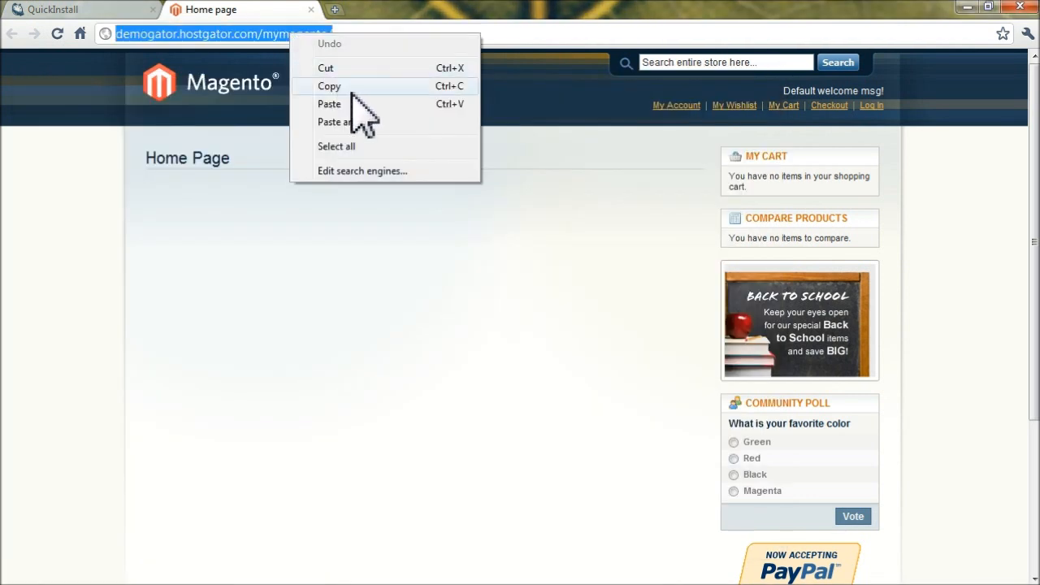
{"action": "left_click", "coordinate": [354, 104]}
Load the /admin login page and copy the admin password from the installation email.
{"action": "key", "text": "Return"}
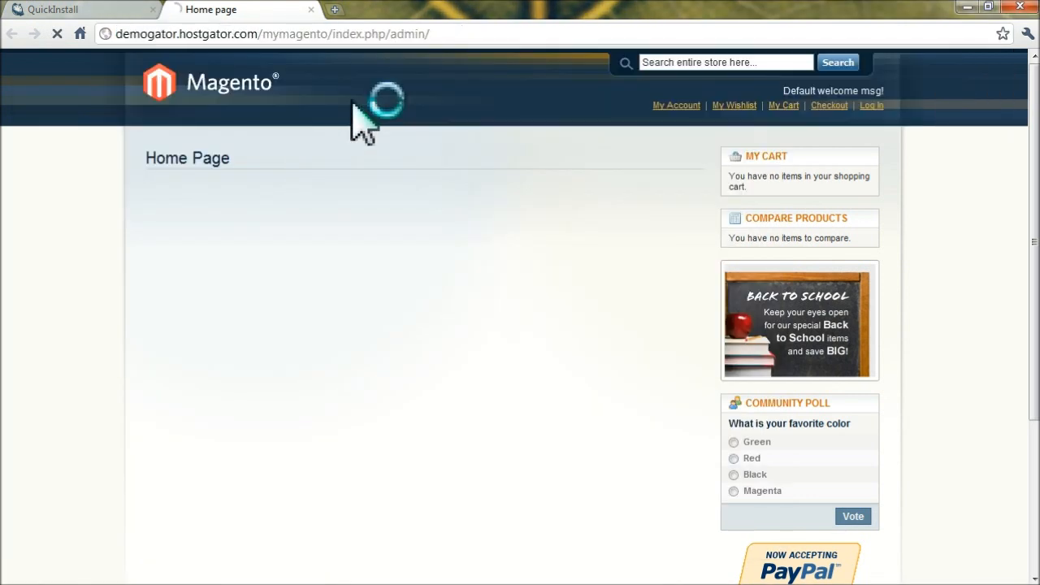
{"action": "left_click", "coordinate": [398, 263]}
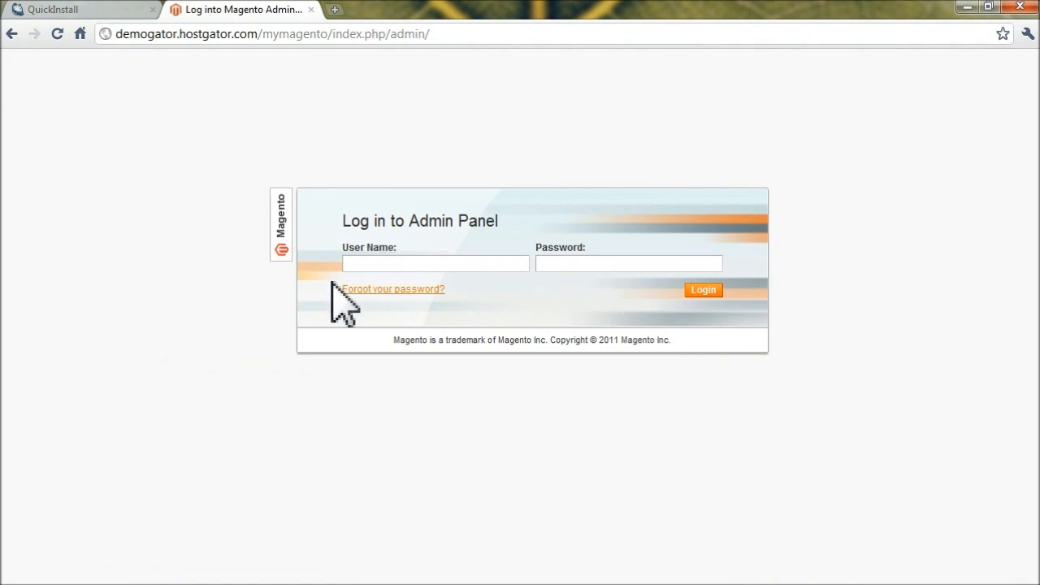
{"action": "key", "text": "alt+Tab"}
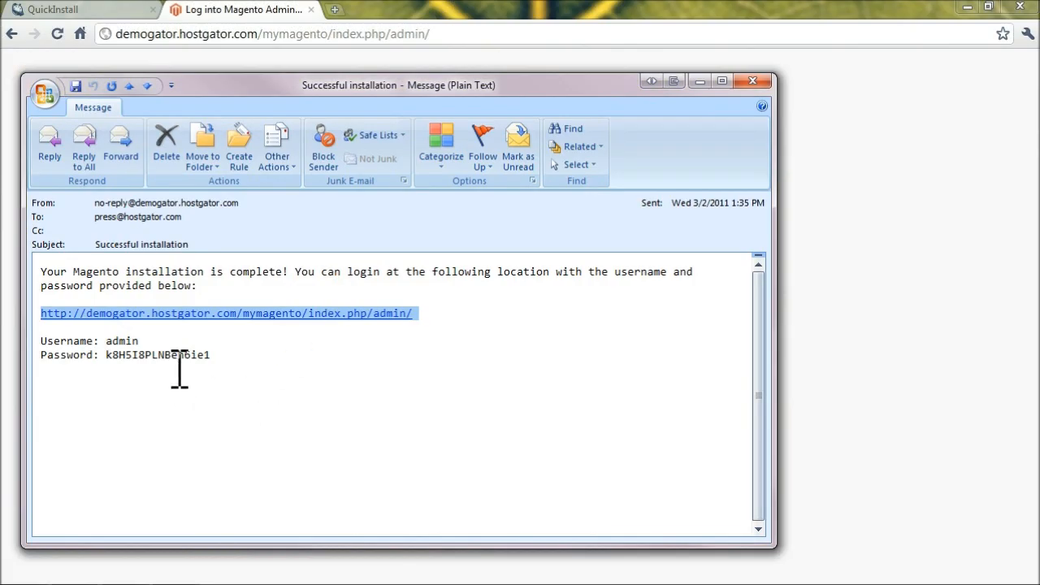
{"action": "double_click", "coordinate": [174, 355]}
{"action": "right_click", "coordinate": [172, 355]}
{"action": "left_click", "coordinate": [203, 365]}
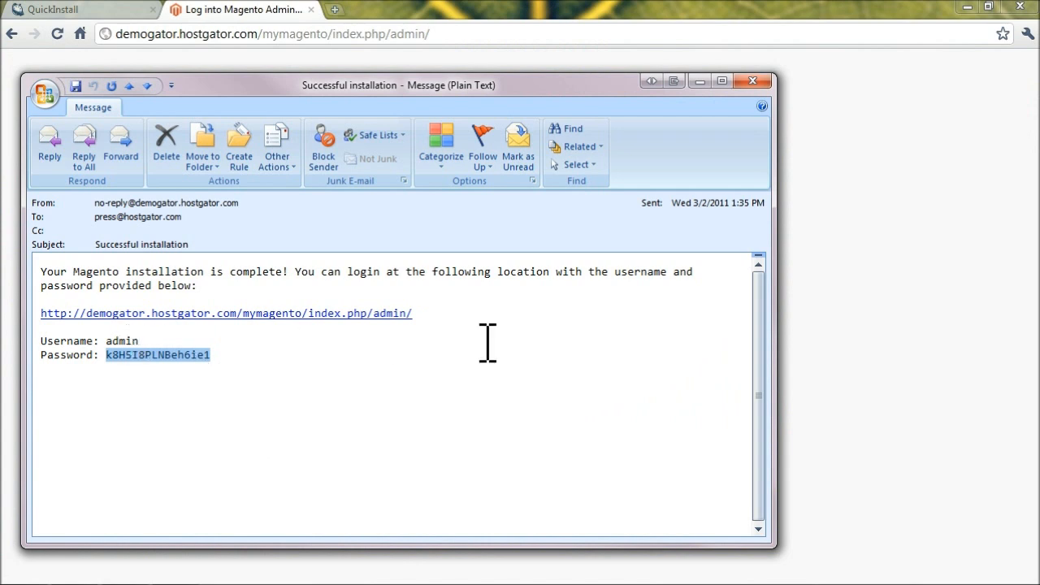
{"action": "key", "text": "alt+Tab"}
Log in to the Magento Admin Panel as admin with the pasted password.
{"action": "left_click", "coordinate": [381, 264]}
{"action": "type", "text": "ad"}
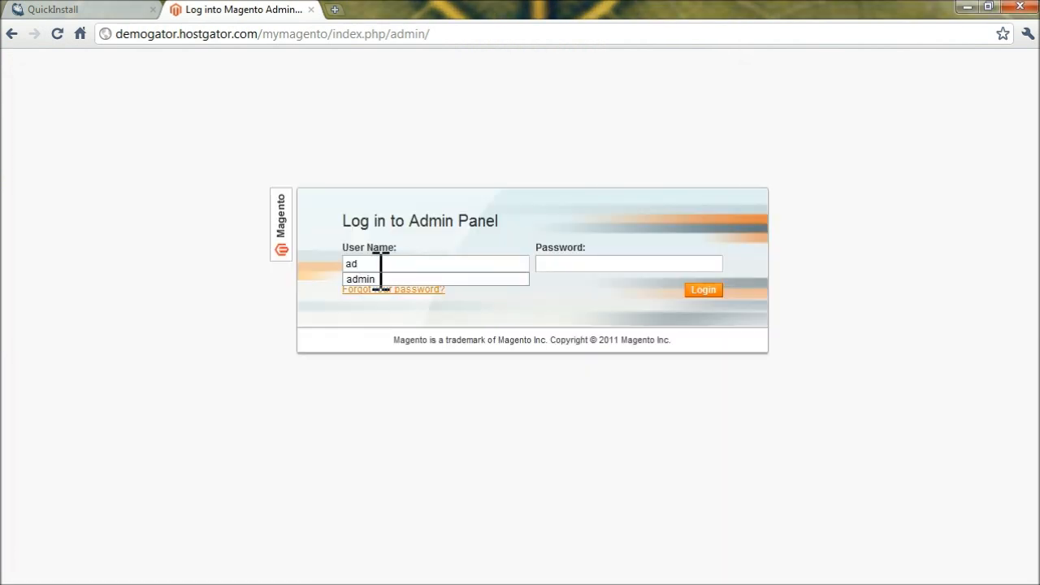
{"action": "type", "text": "min"}
{"action": "right_click", "coordinate": [579, 261]}
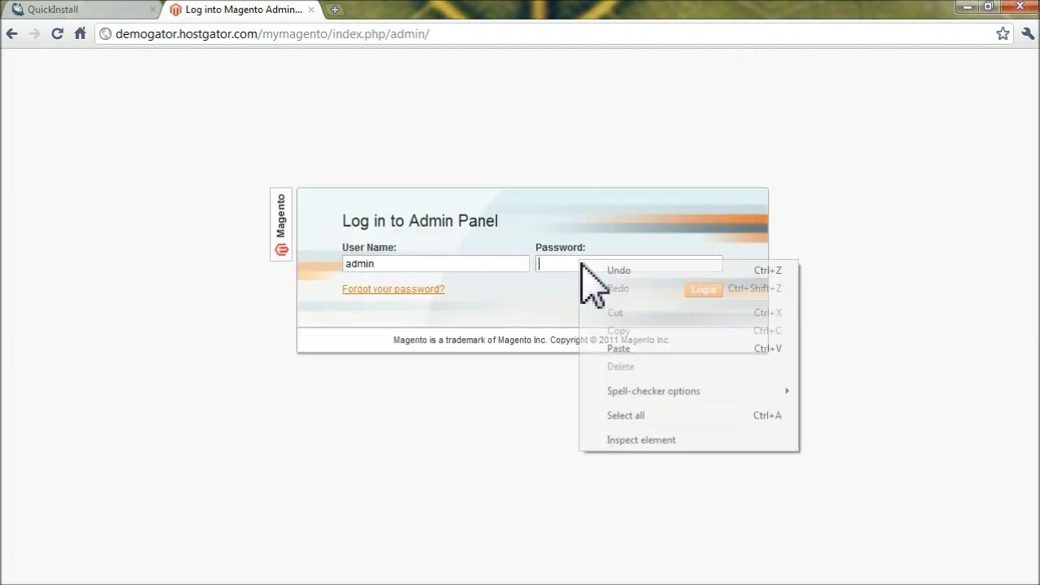
{"action": "left_click", "coordinate": [629, 347]}
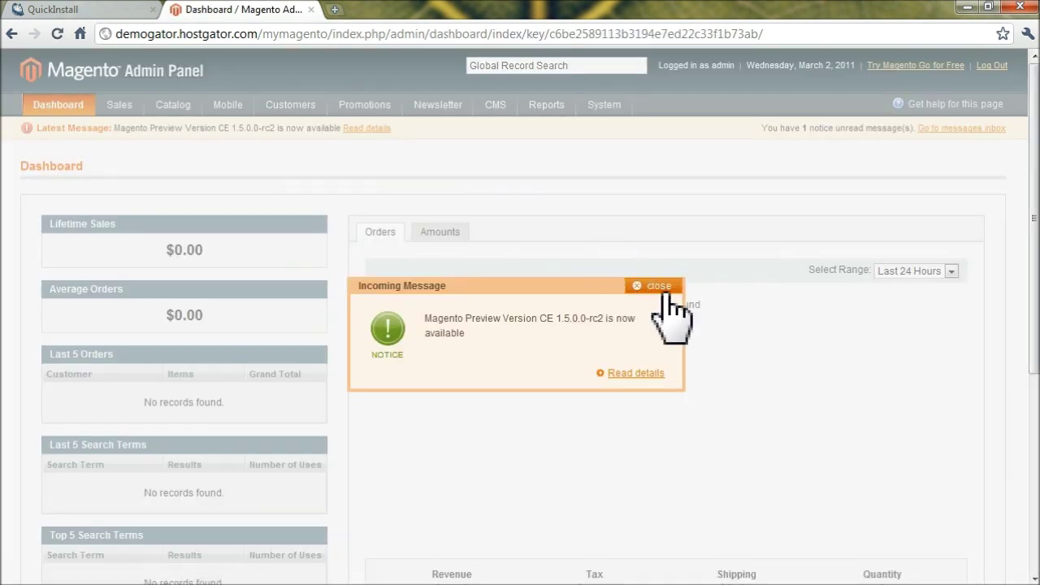
{"action": "left_click", "coordinate": [664, 292]}
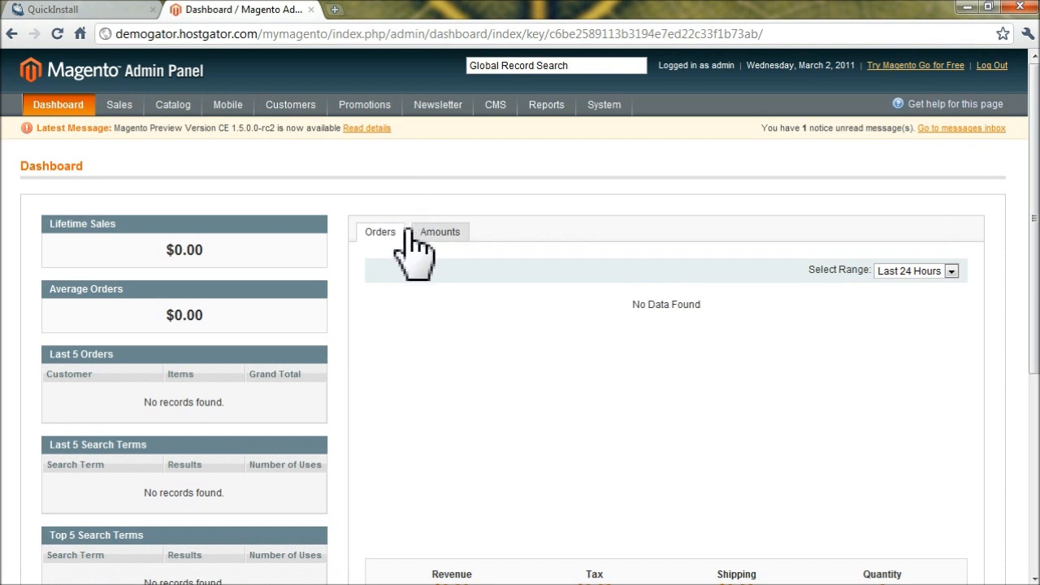
{"action": "scroll", "coordinate": [422, 244], "scroll_direction": "down", "scroll_amount": 3}
{"action": "scroll", "coordinate": [422, 244], "scroll_direction": "up", "scroll_amount": 3}
Trim the address to /mymagento/ to view the storefront, then return to the admin dashboard.
{"action": "left_click_drag", "start_coordinate": [336, 34], "coordinate": [110, 36]}
{"action": "left_click", "coordinate": [197, 34]}
{"action": "left_click_drag", "start_coordinate": [348, 36], "coordinate": [794, 36]}
{"action": "key", "text": "BackSpace"}
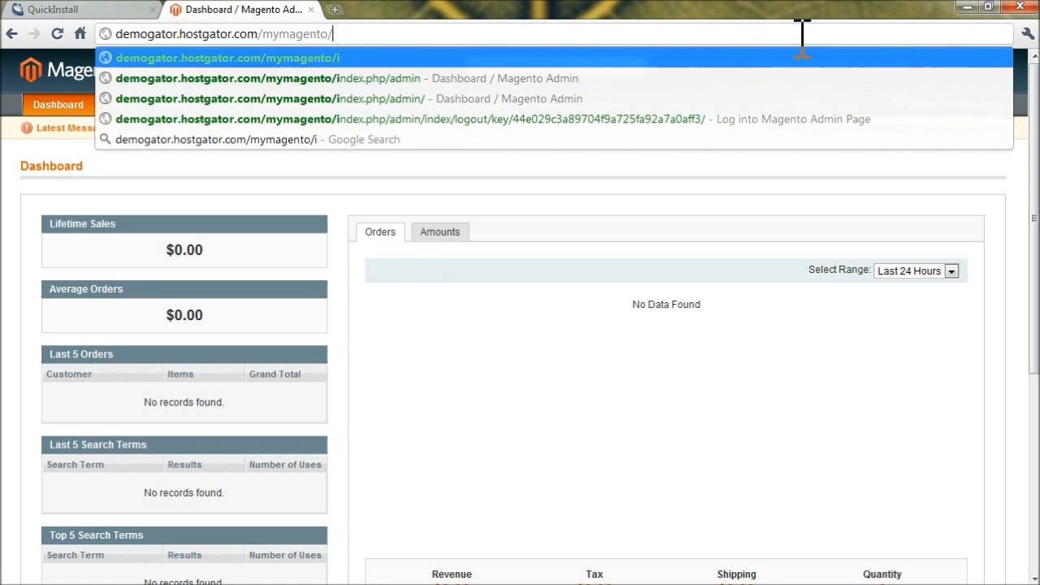
{"action": "key", "text": "Return"}
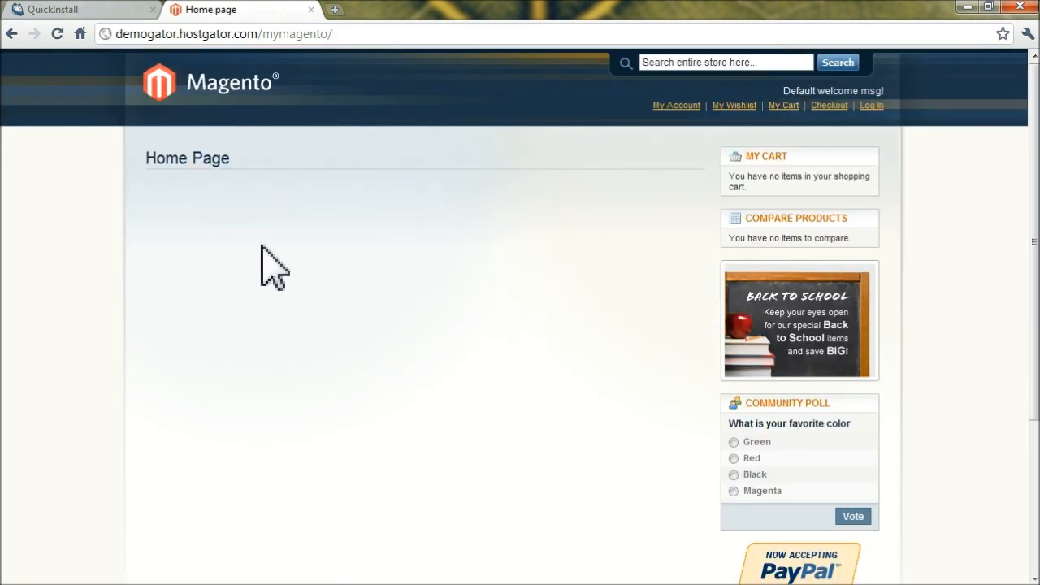
{"action": "scroll", "coordinate": [272, 272], "scroll_direction": "down", "scroll_amount": 3}
{"action": "scroll", "coordinate": [288, 284], "scroll_direction": "up", "scroll_amount": 3}
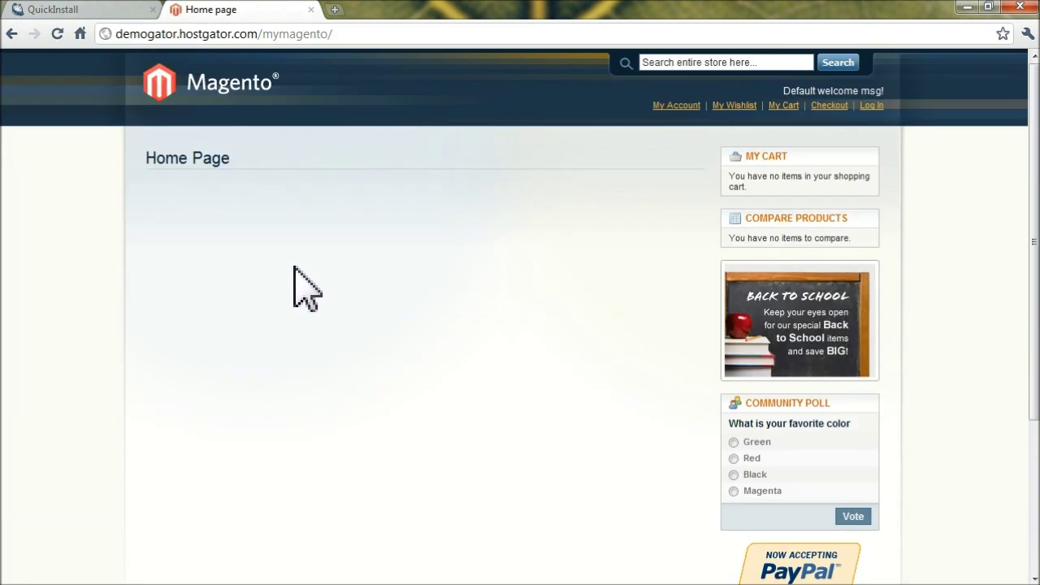
{"action": "left_click", "coordinate": [11, 33]}
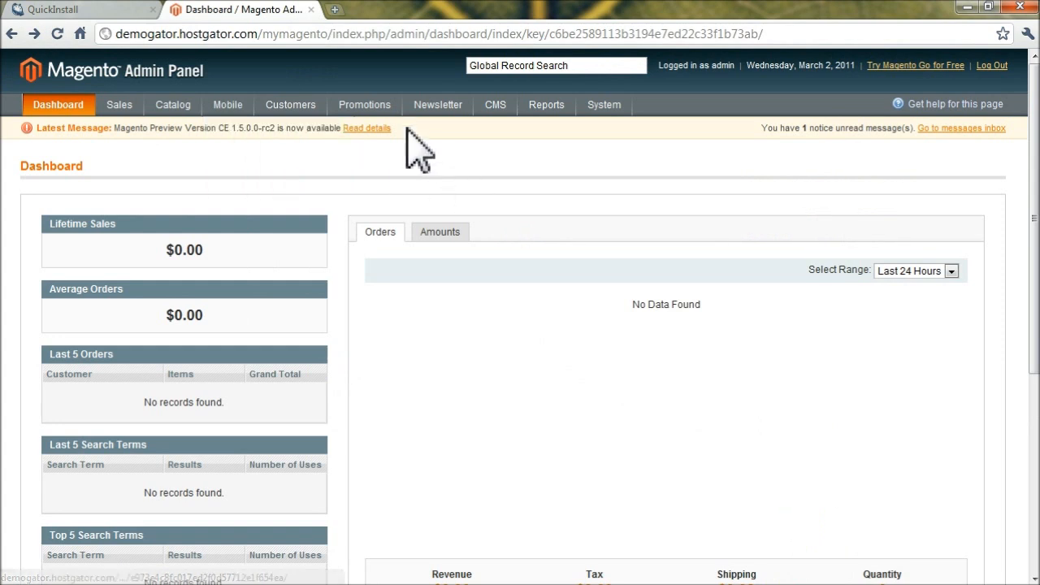
{"action": "mouse_move", "coordinate": [495, 104]}
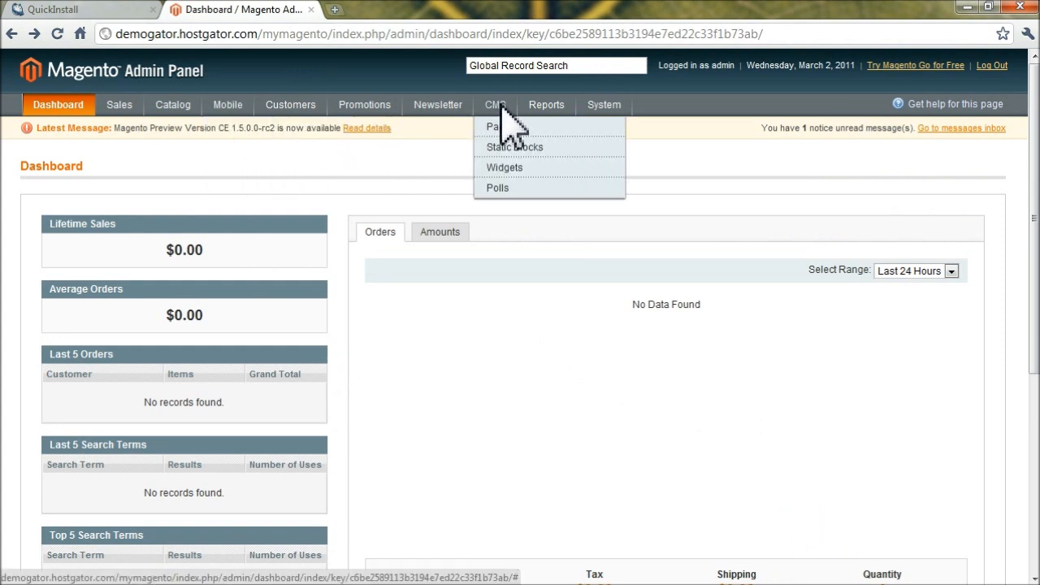
Go to CMS > Pages and open the Home page row for editing.
{"action": "left_click", "coordinate": [505, 128]}
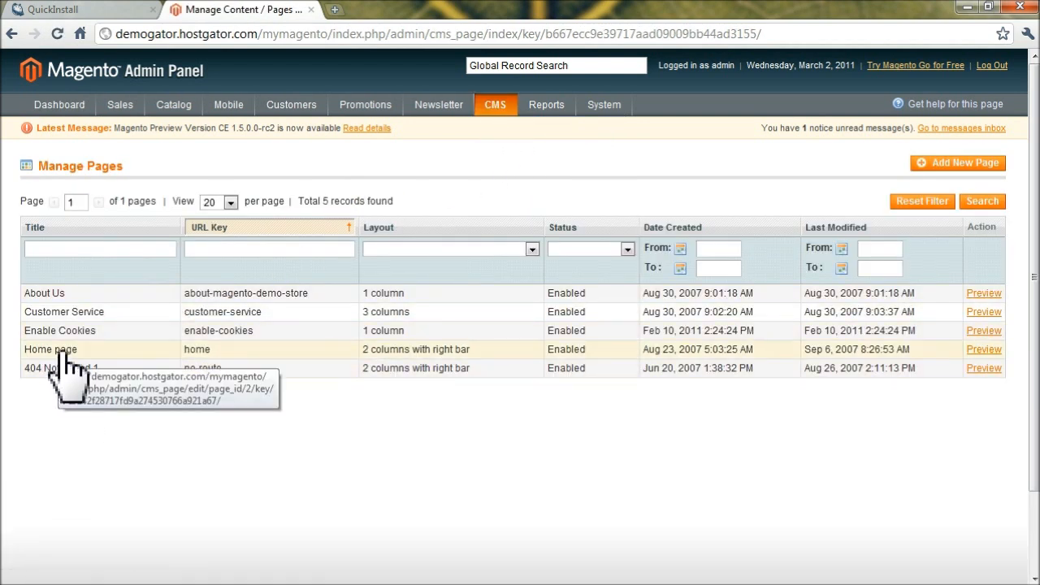
{"action": "left_click", "coordinate": [65, 356]}
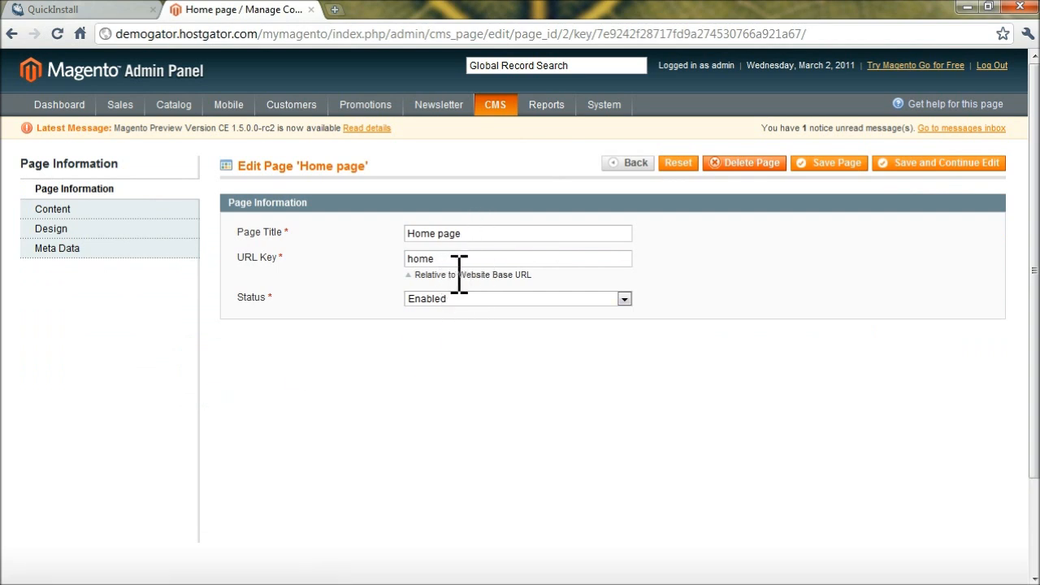
In the Content editor add 'Welcome to my shopping cart.' under the heading and save the page.
{"action": "left_click", "coordinate": [53, 209]}
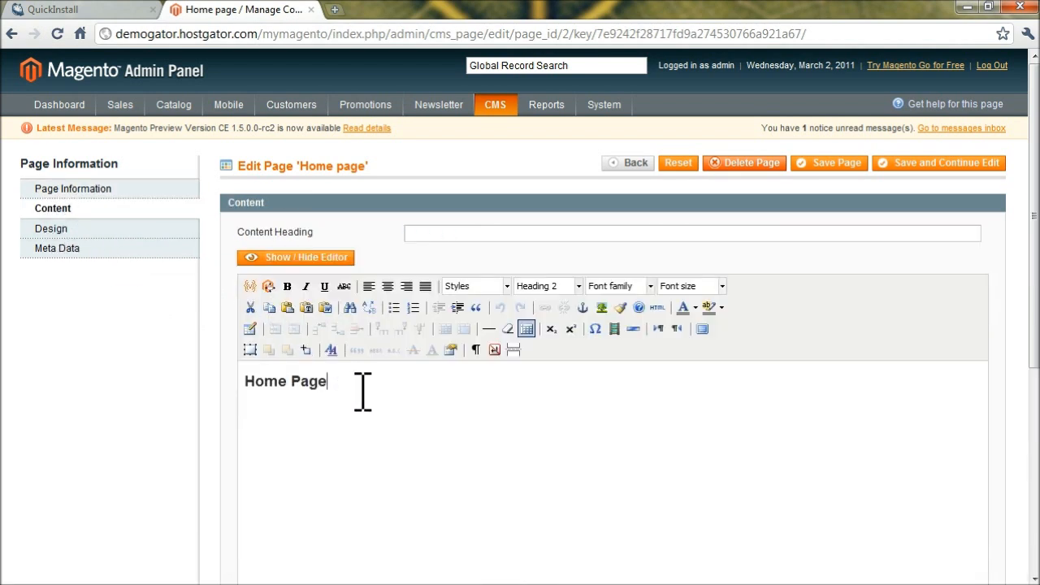
{"action": "key", "text": "Return"}
{"action": "type", "text": "come to my sh"}
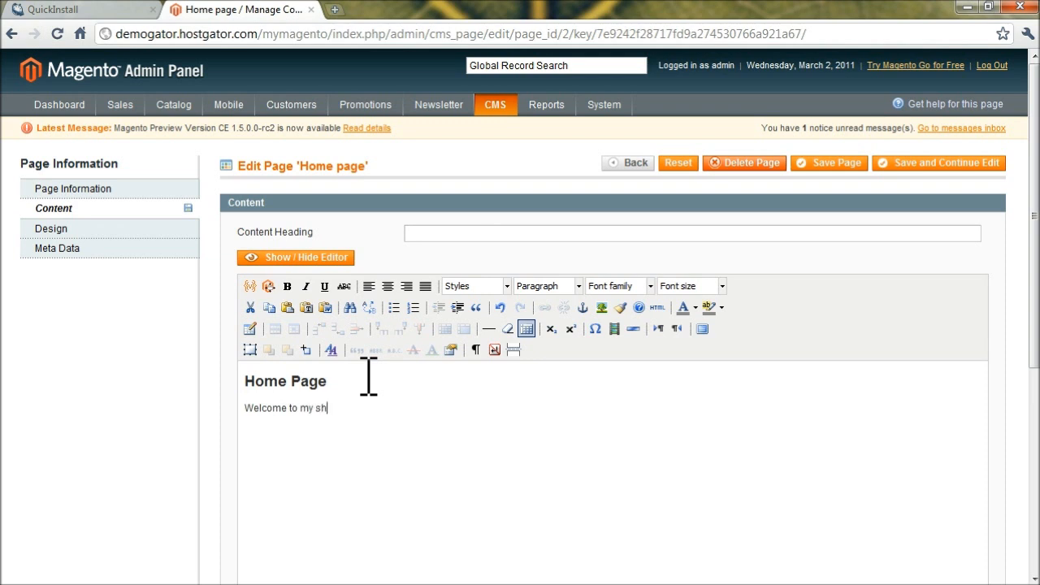
{"action": "type", "text": "opping cart."}
{"action": "left_click", "coordinate": [912, 169]}
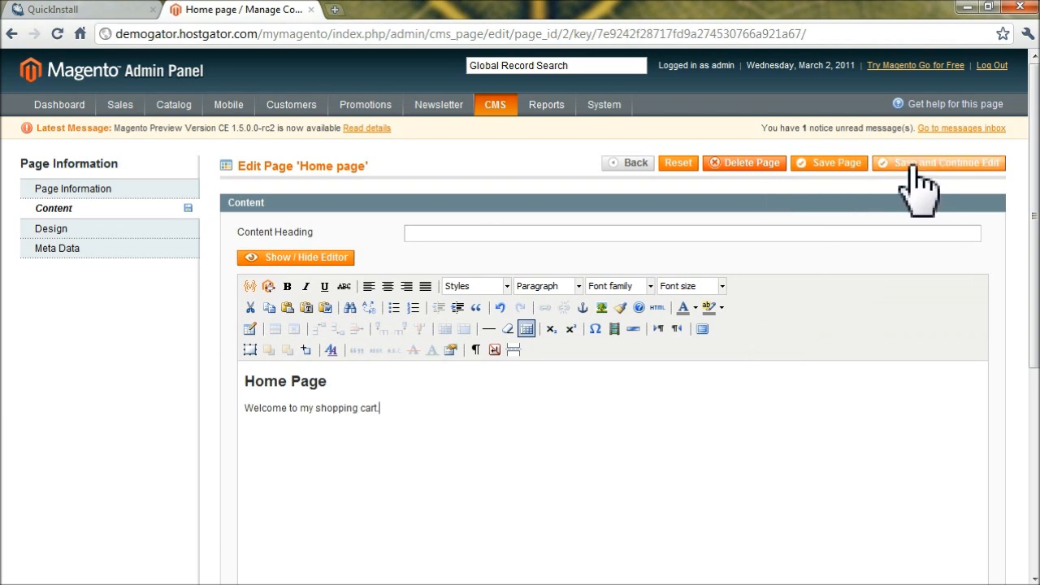
{"action": "left_click", "coordinate": [837, 165]}
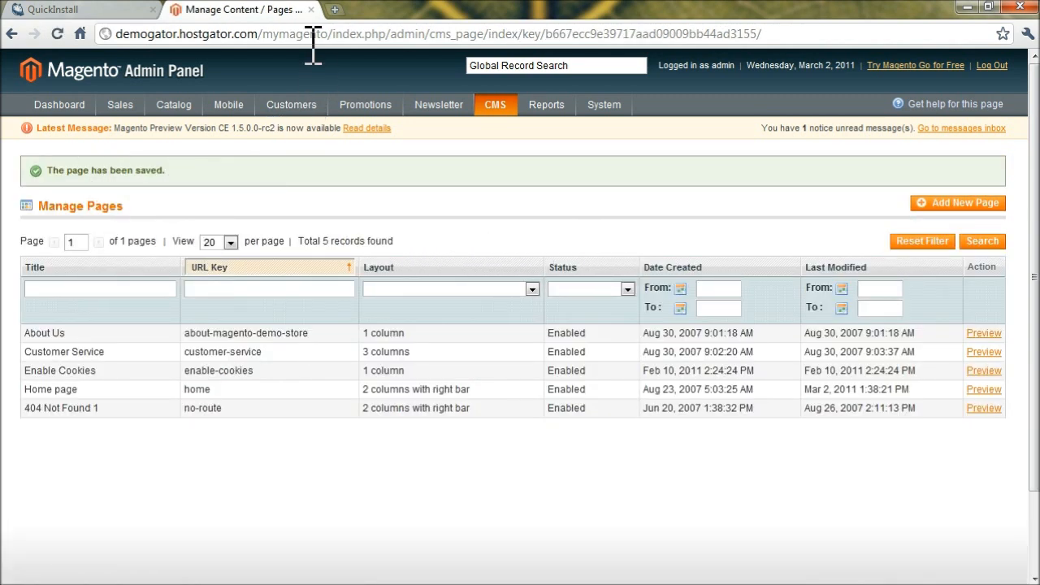
Trim the address to /mymagento/ and load the storefront showing 'Welcome to my shopping cart.'.
{"action": "left_click_drag", "start_coordinate": [332, 33], "coordinate": [866, 34]}
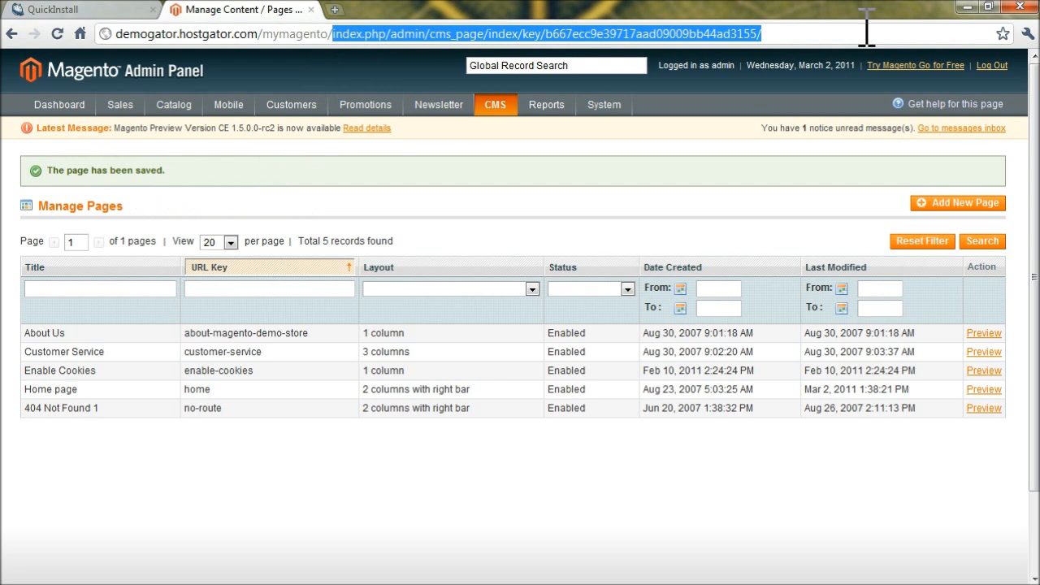
{"action": "key", "text": "BackSpace"}
{"action": "key", "text": "Return"}
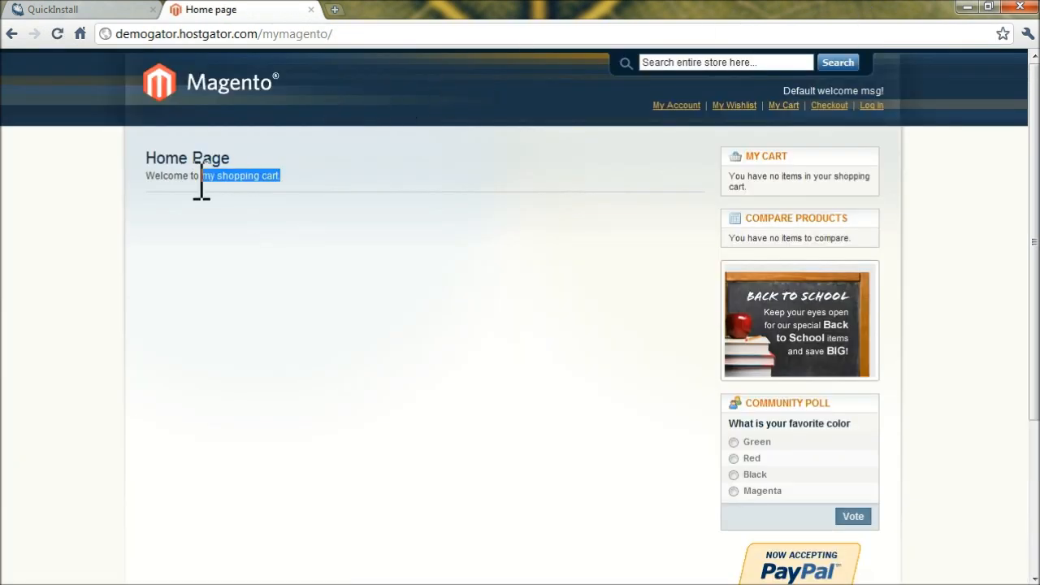
{"action": "left_click_drag", "start_coordinate": [280, 177], "coordinate": [154, 180]}
{"action": "left_click", "coordinate": [225, 232]}
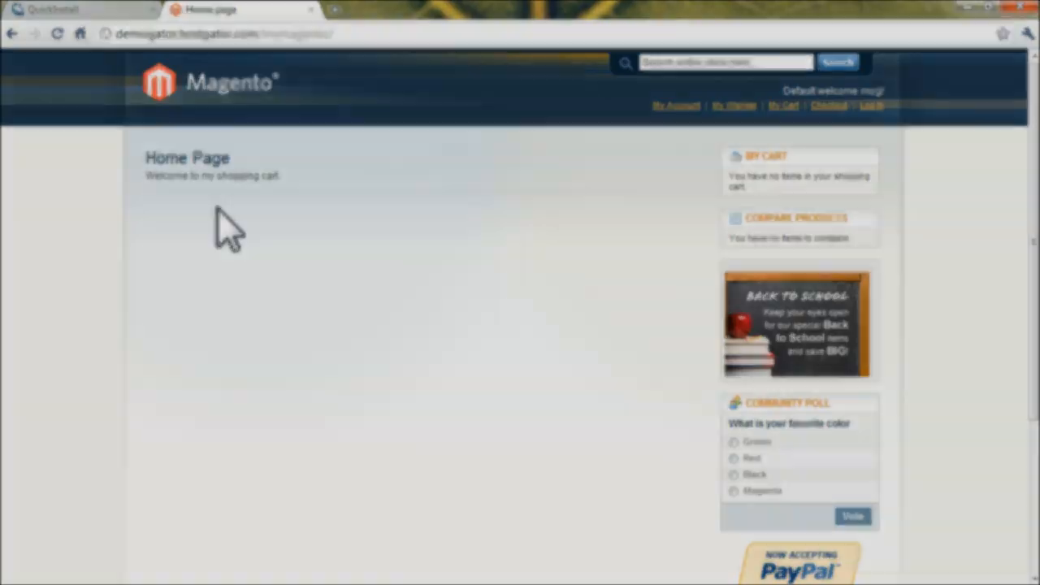